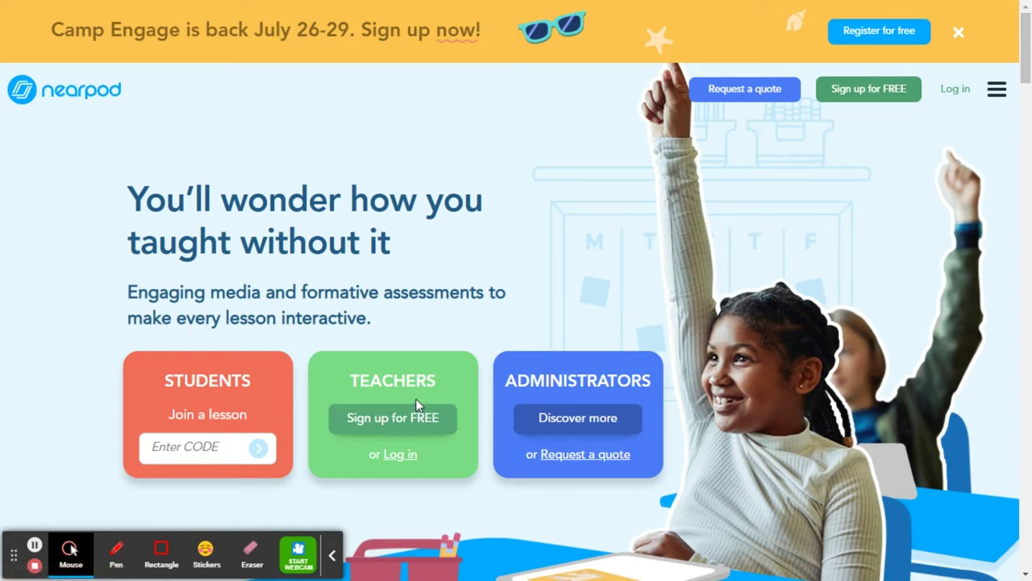
# Step: Sign in to Nearpod as a teacher using a Google account
pyautogui.click(412, 458)
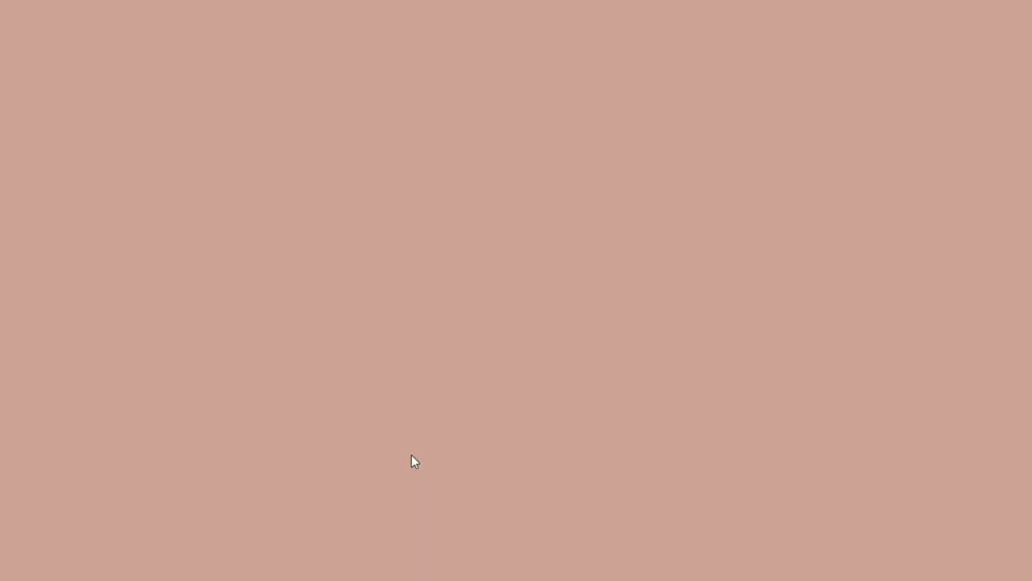
pyautogui.click(35, 547)
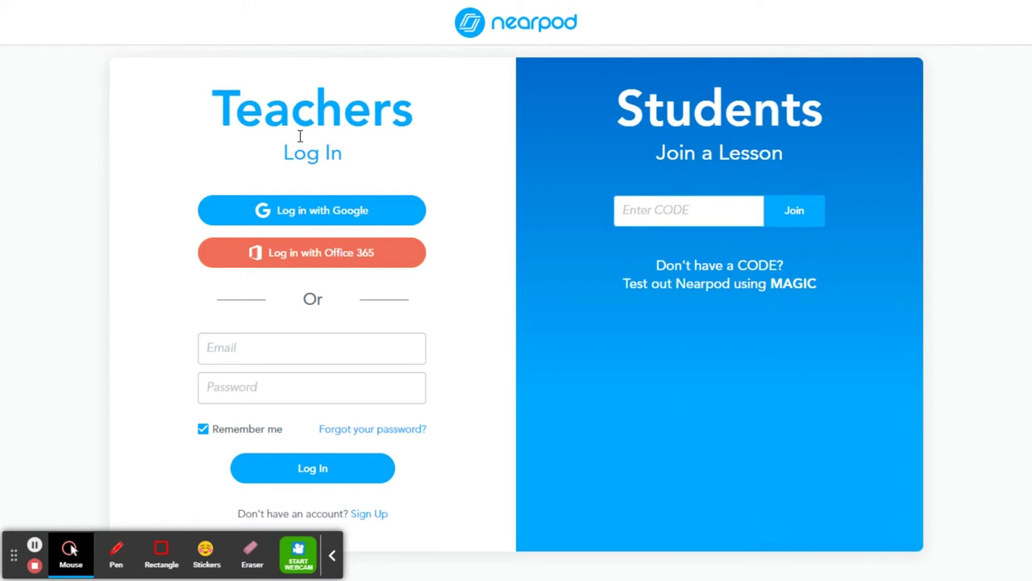
pyautogui.click(315, 210)
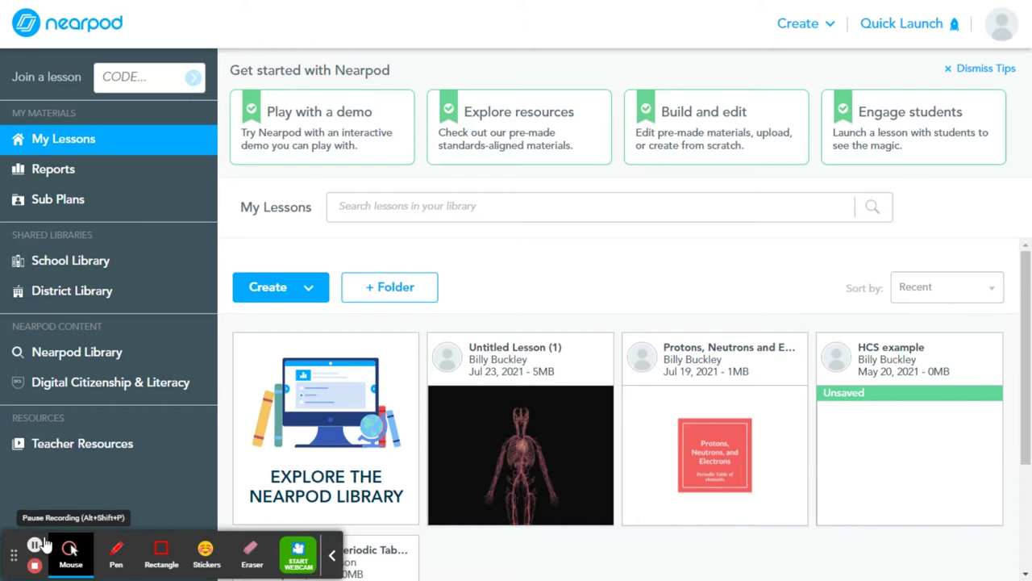
# Step: Create a new lesson and title it 'Circulatory System' from the 'Circ' suggestion
pyautogui.click(272, 300)
pyautogui.click(293, 340)
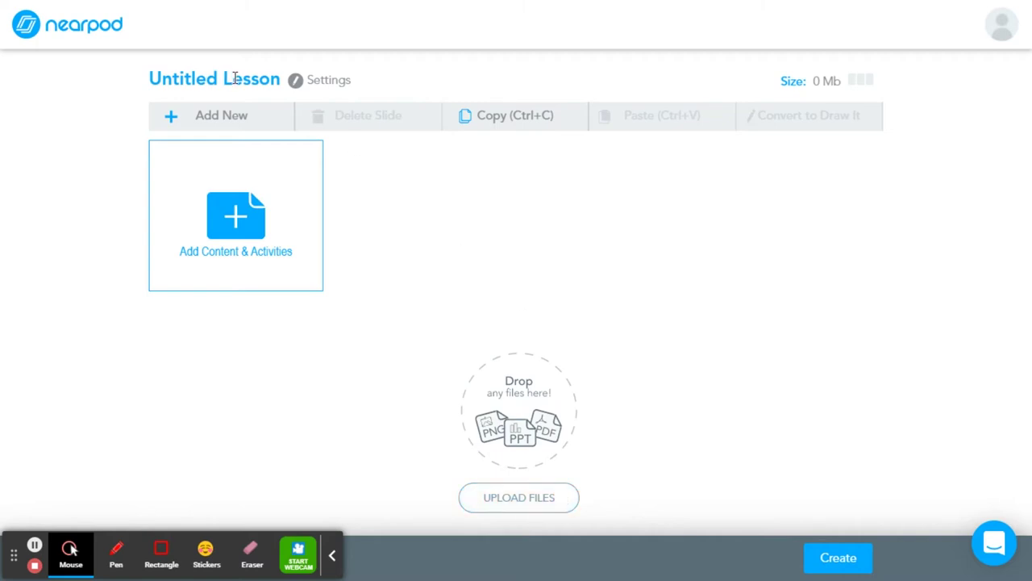
pyautogui.click(275, 83)
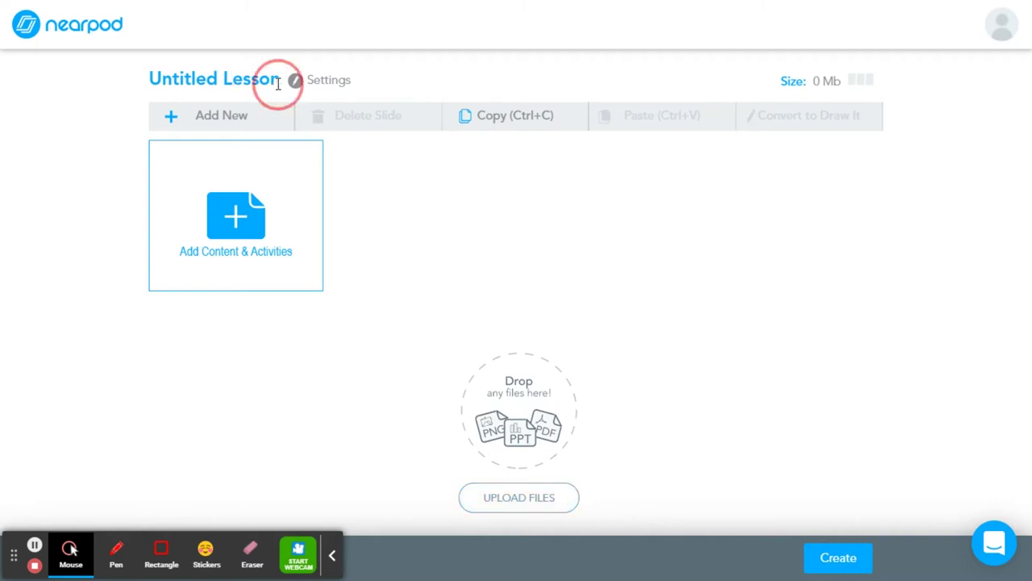
pyautogui.write('Circulatory System')
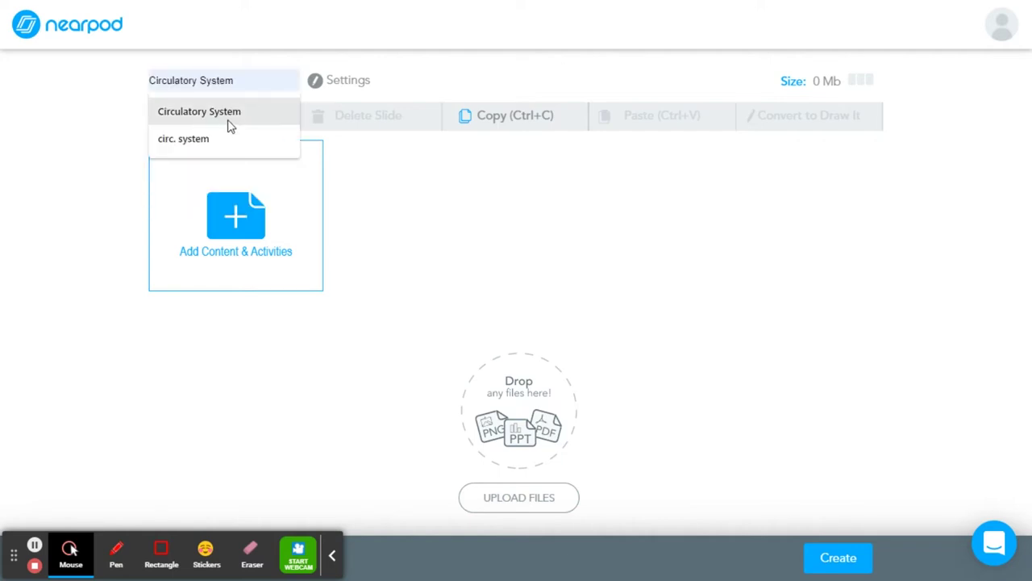
pyautogui.click(228, 125)
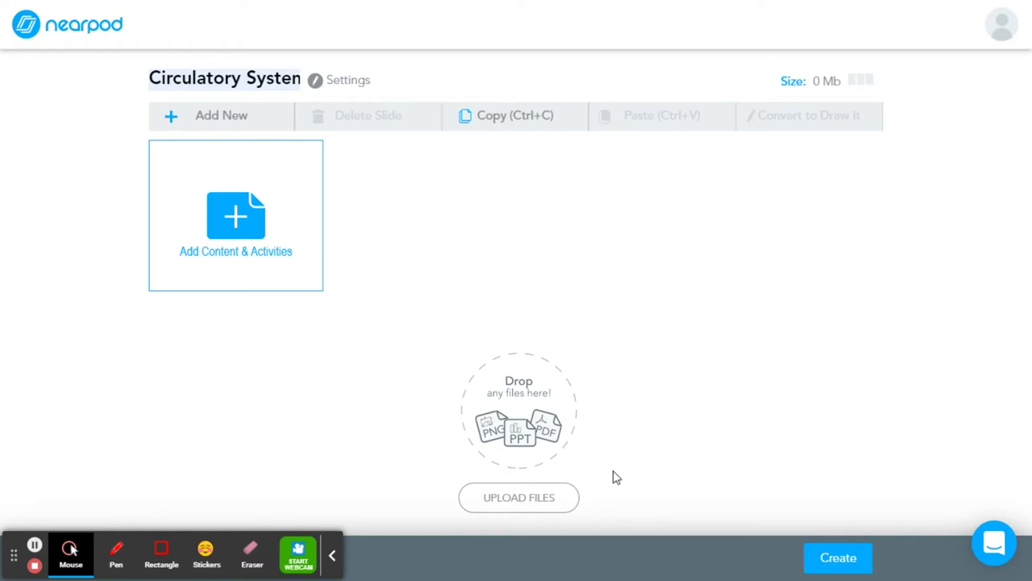
# Step: Search Google Drive for 'circulatory' and select the Circulatory System Peardeck presentation for upload
pyautogui.click(502, 500)
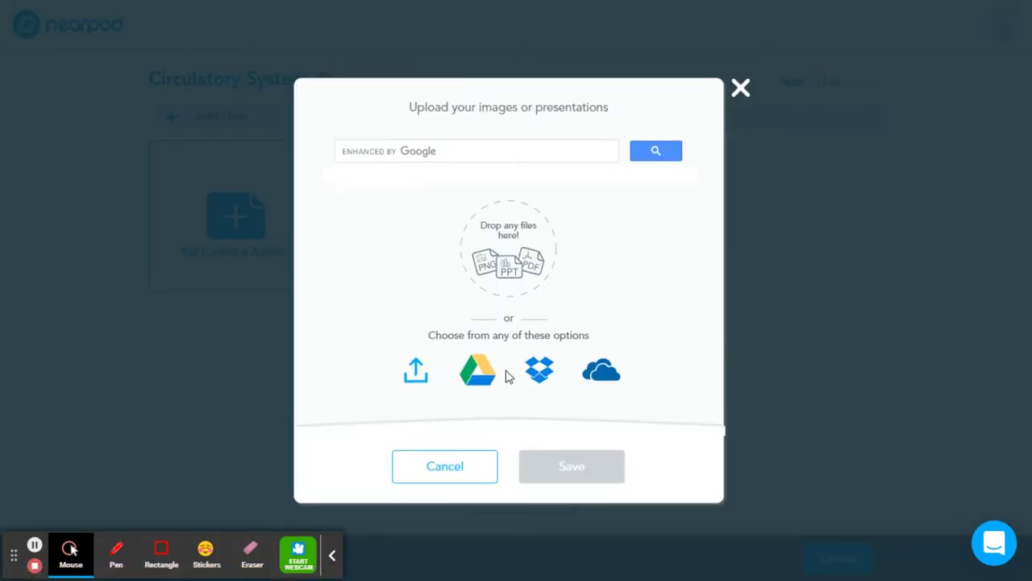
pyautogui.click(484, 376)
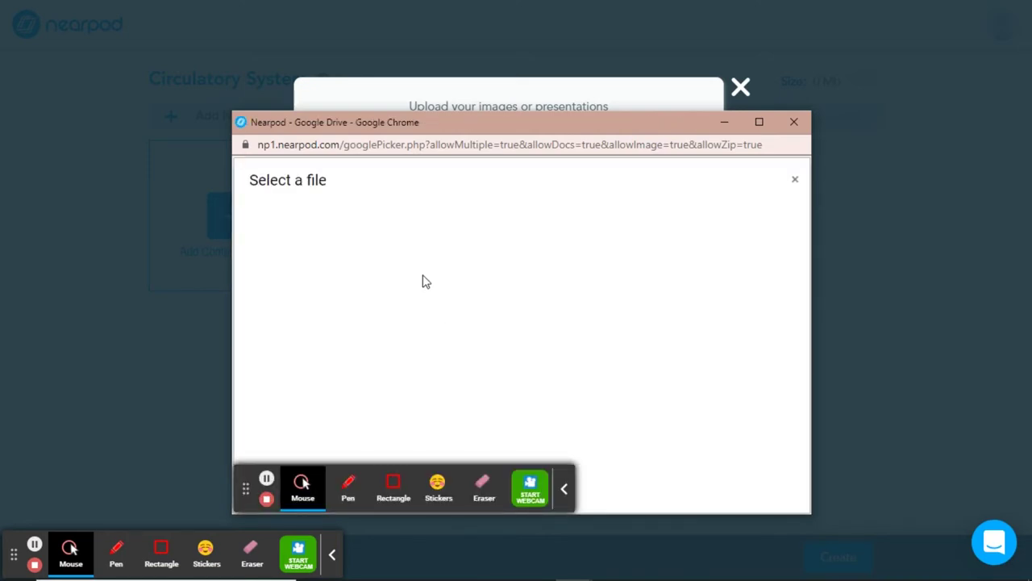
pyautogui.click(388, 223)
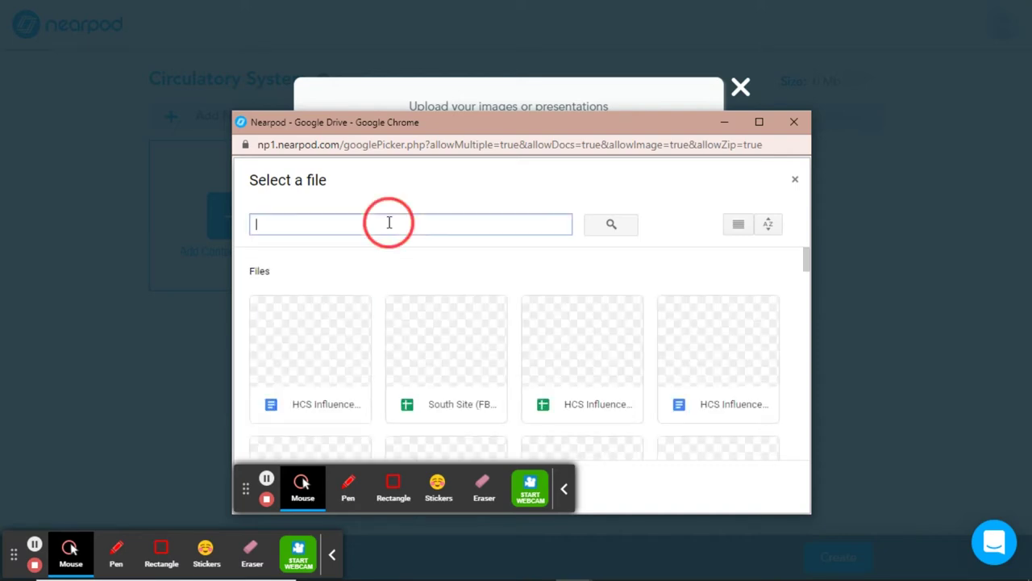
pyautogui.write('circ')
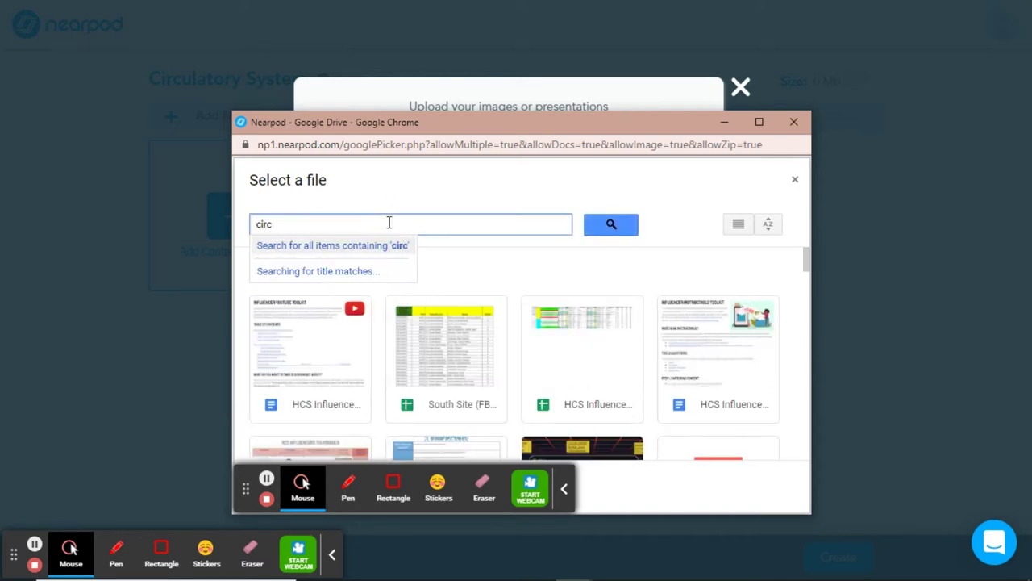
pyautogui.write('ulat')
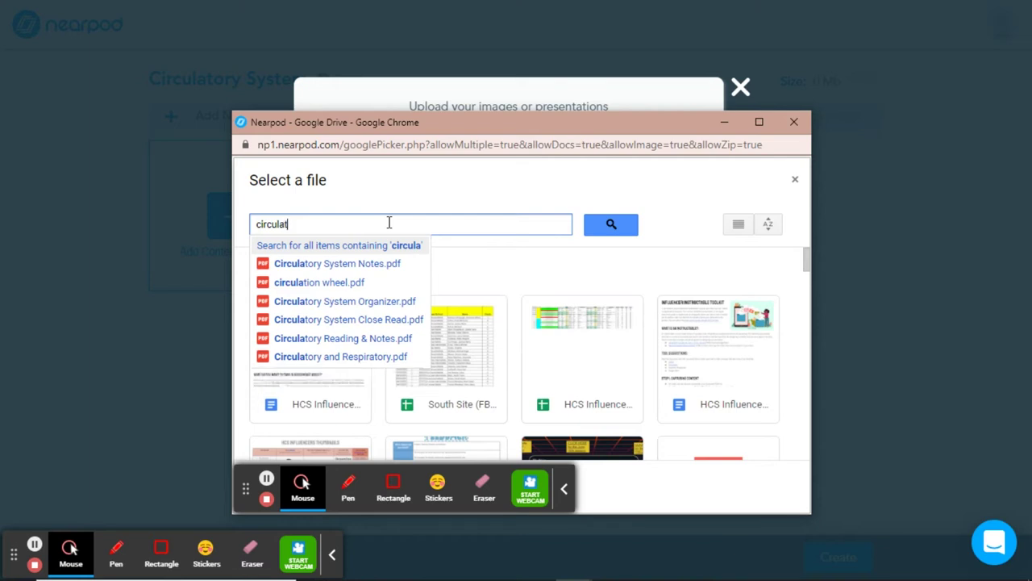
pyautogui.write('ory')
pyautogui.press('Return')
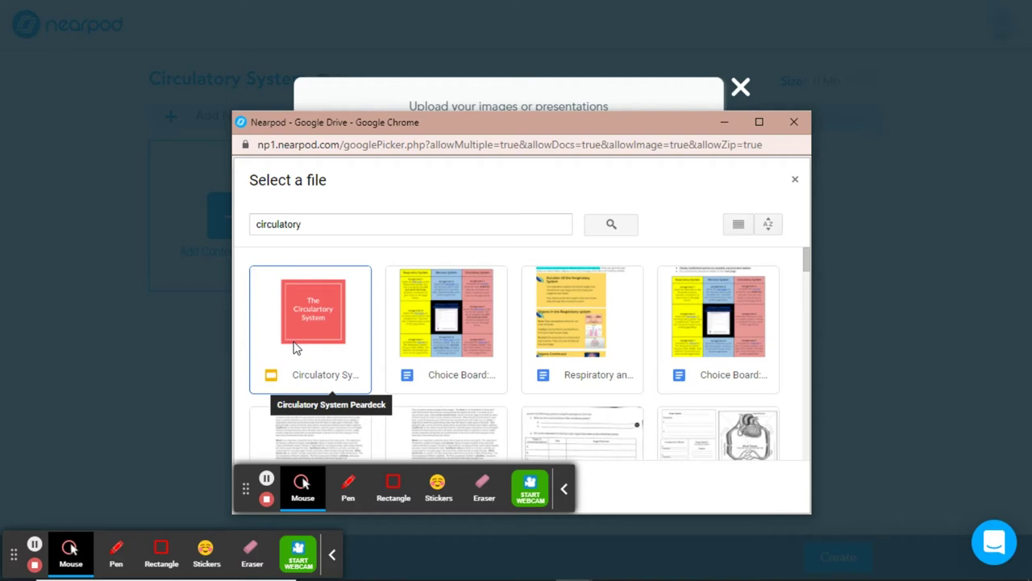
pyautogui.click(295, 347)
pyautogui.moveTo(246, 488); pyautogui.dragTo(407, 473)
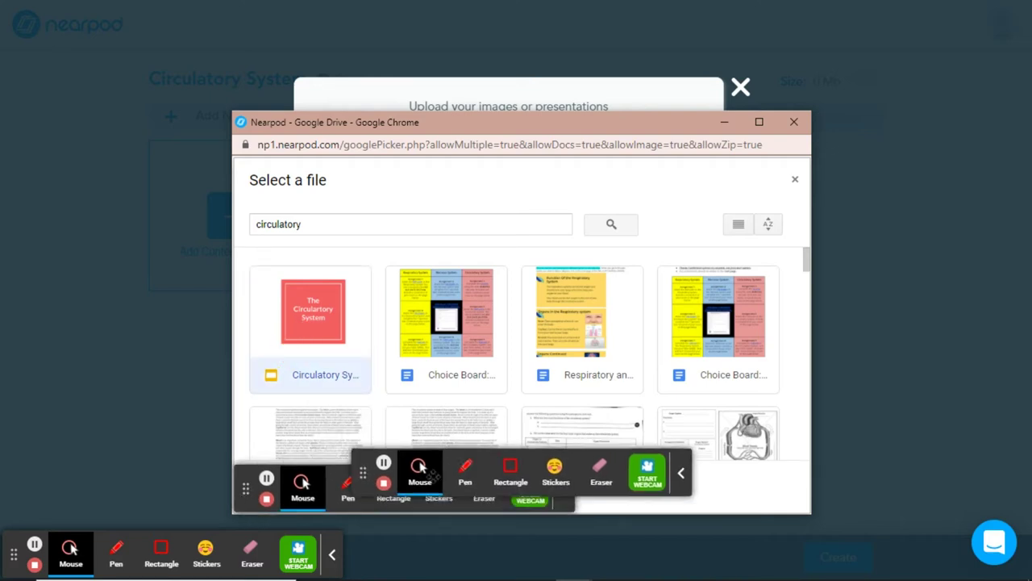
pyautogui.moveTo(250, 488); pyautogui.dragTo(480, 452)
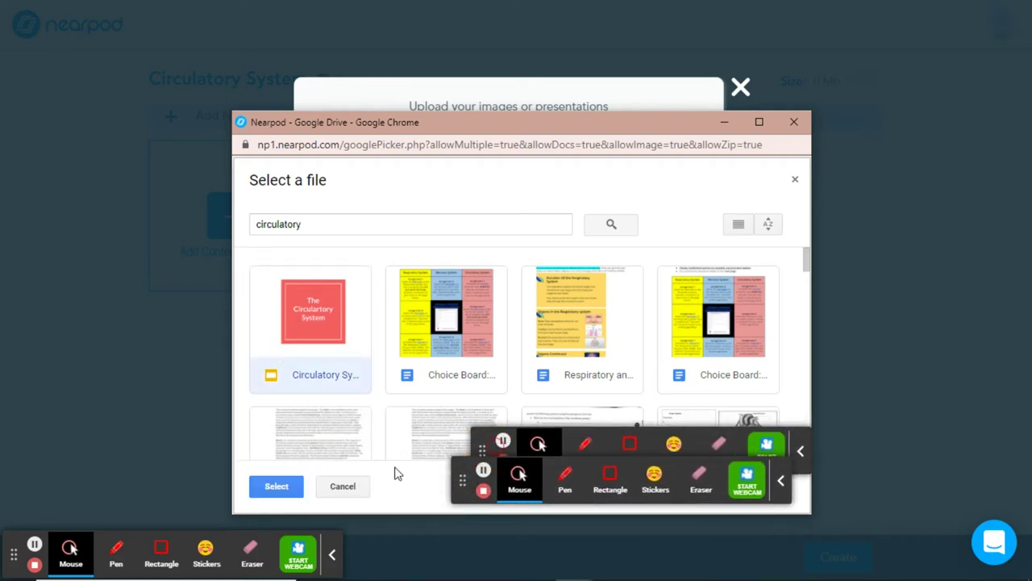
pyautogui.click(271, 488)
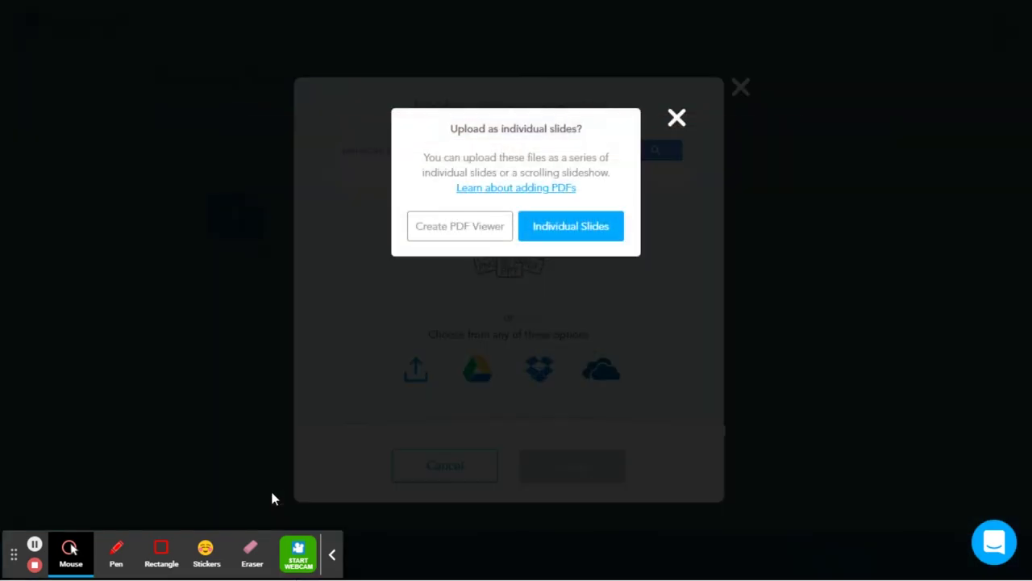
# Step: Import the presentation as individual slides, then bring up the content-type chooser
pyautogui.click(572, 236)
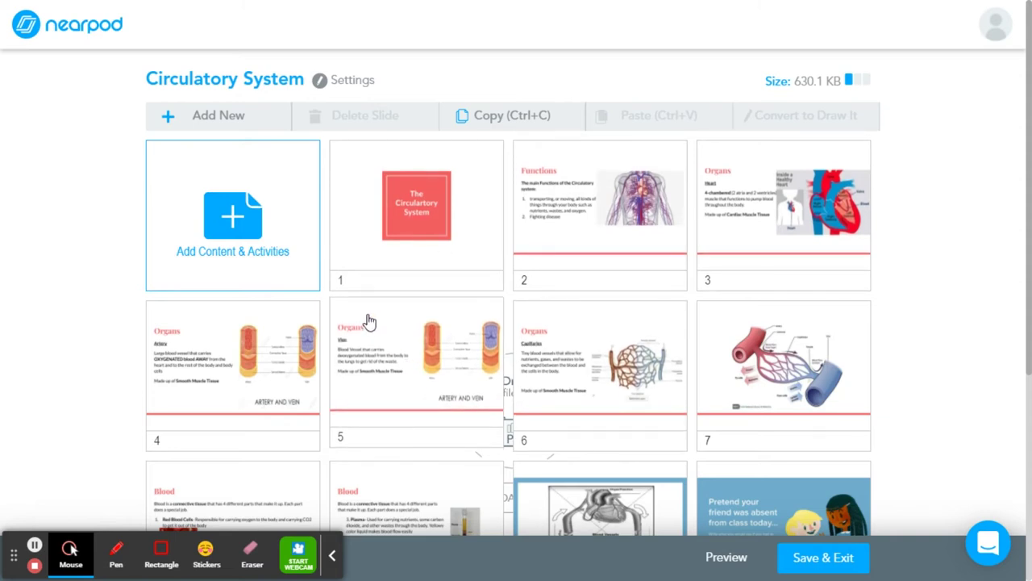
pyautogui.click(240, 253)
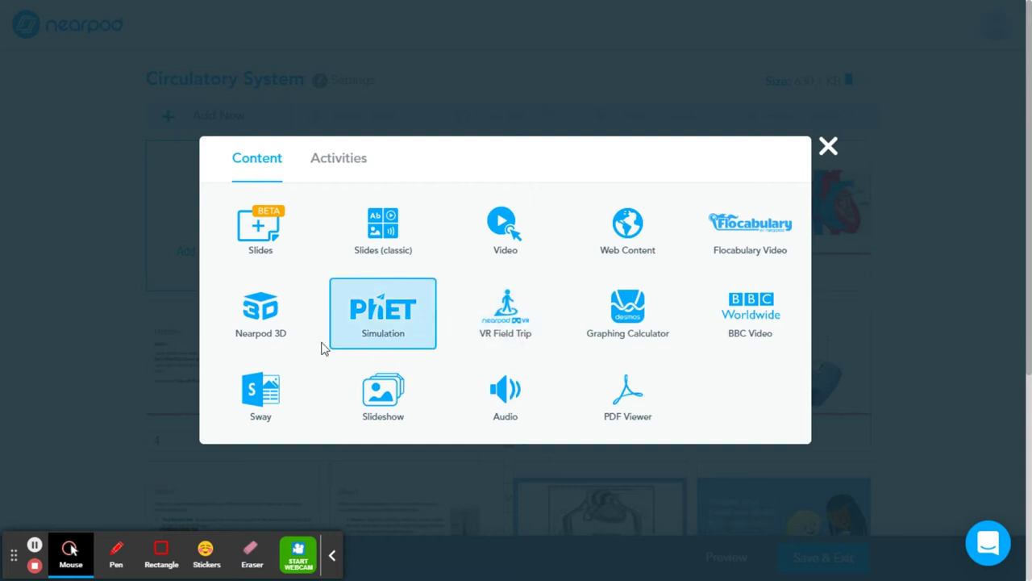
# Step: Add the Flocabulary video 'The Circulatory System' to the lesson
pyautogui.click(734, 251)
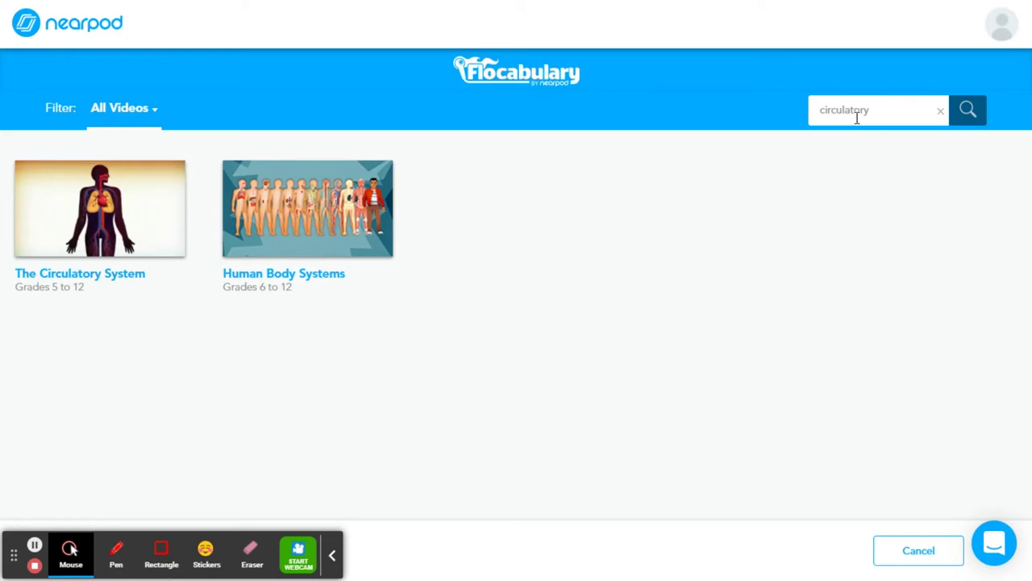
pyautogui.moveTo(131, 193)
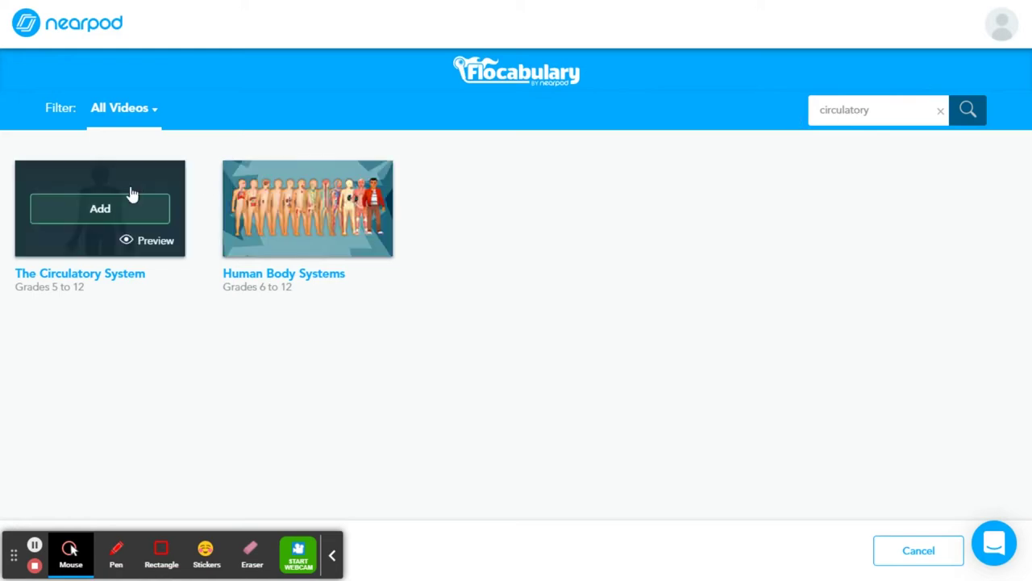
pyautogui.click(84, 212)
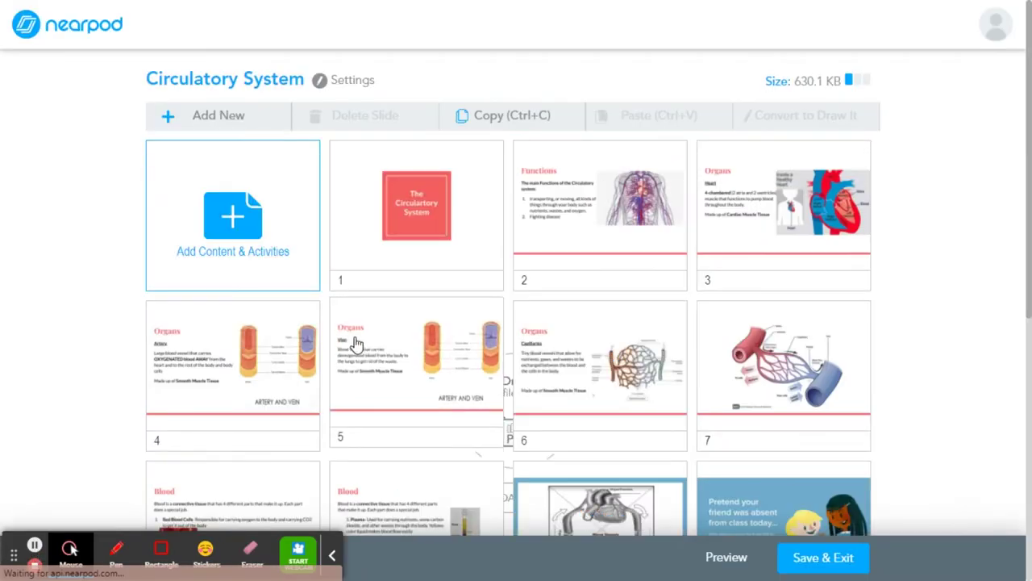
# Step: Move the Flocabulary slide from position 12 up to position 5
pyautogui.scroll(-4, 460, 359)
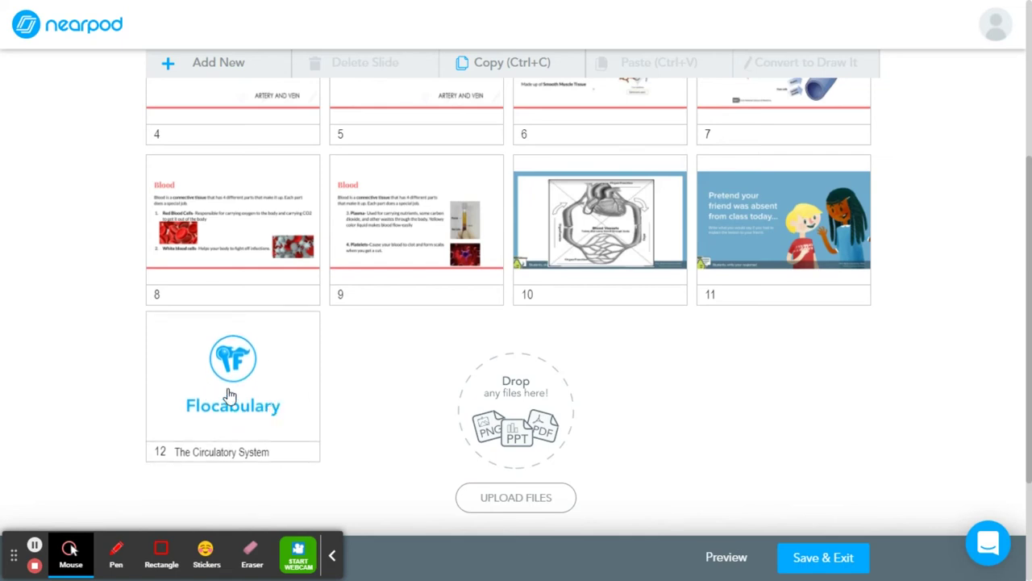
pyautogui.moveTo(229, 392); pyautogui.dragTo(401, 230)
pyautogui.scroll(2, 403, 234)
pyautogui.moveTo(416, 320); pyautogui.dragTo(412, 157)
pyautogui.scroll(3, 410, 150)
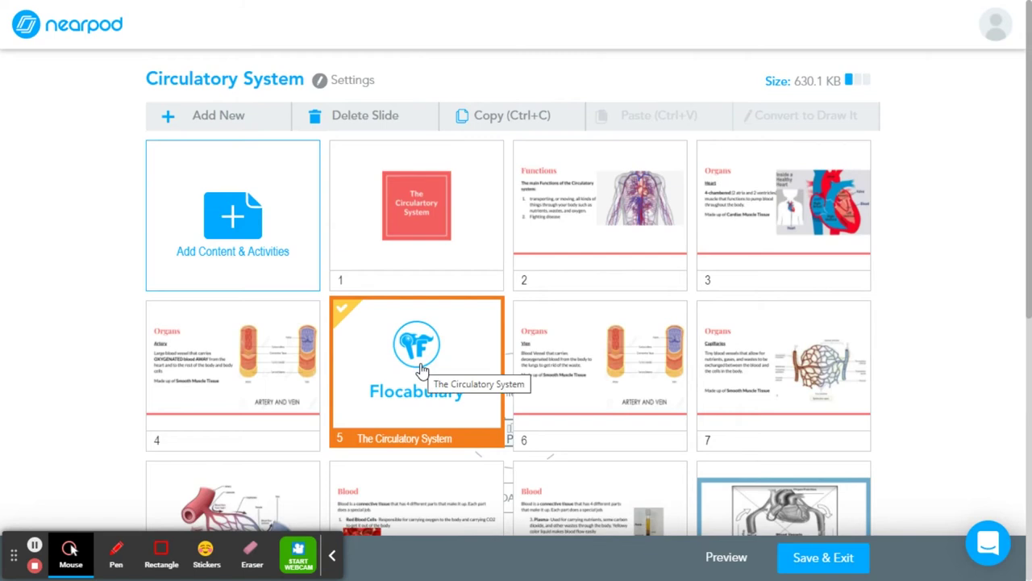
# Step: Add a Quiz asking the circulatory system's main organ, with Heart correct over Lungs
pyautogui.click(284, 262)
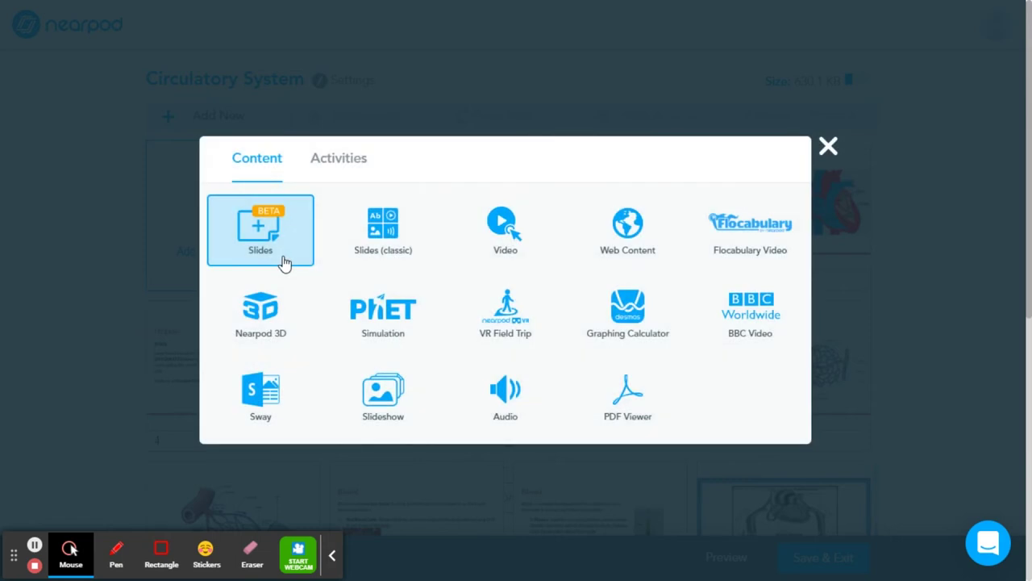
pyautogui.click(353, 167)
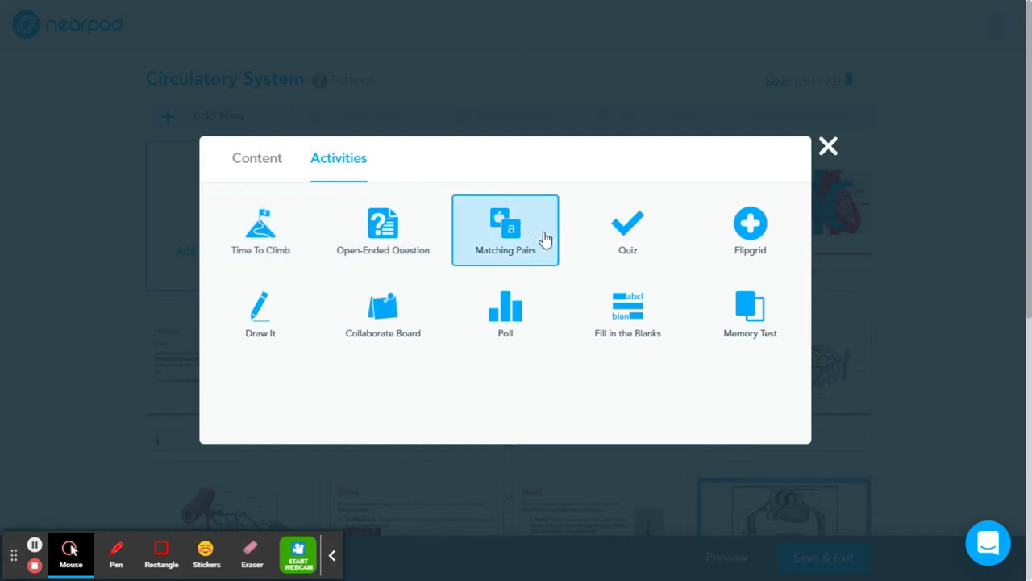
pyautogui.click(623, 239)
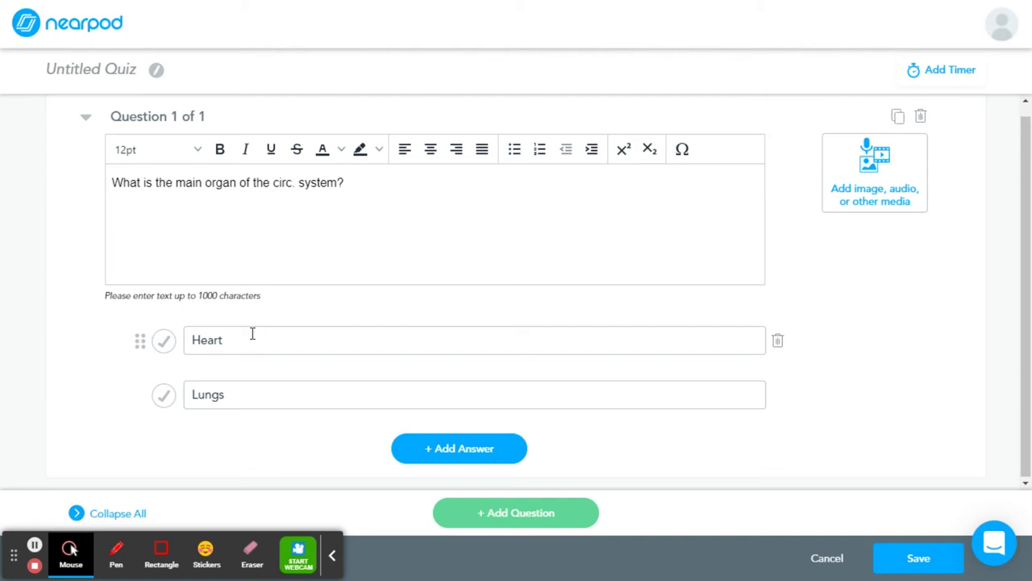
pyautogui.click(161, 347)
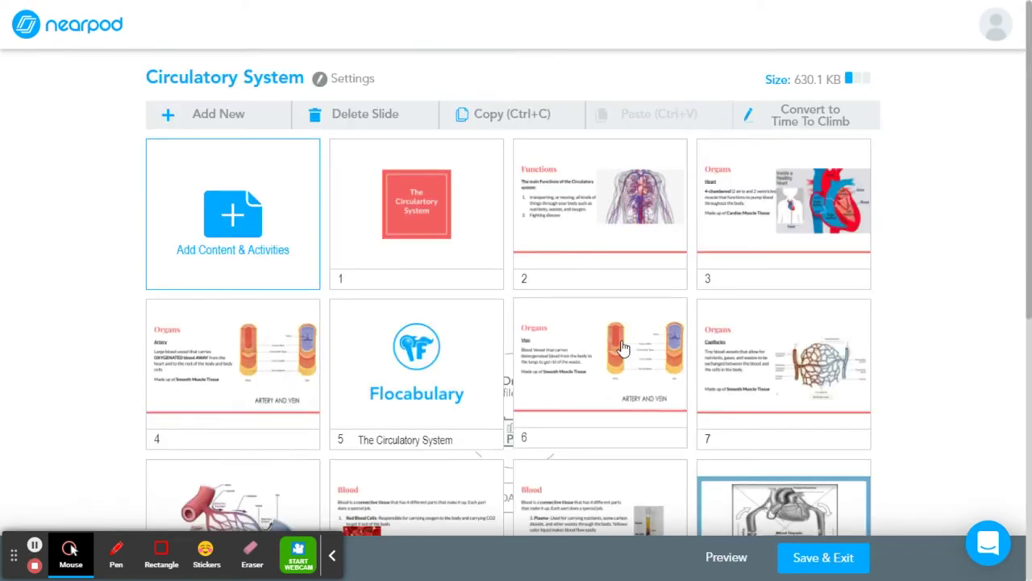
pyautogui.scroll(-3, 618, 346)
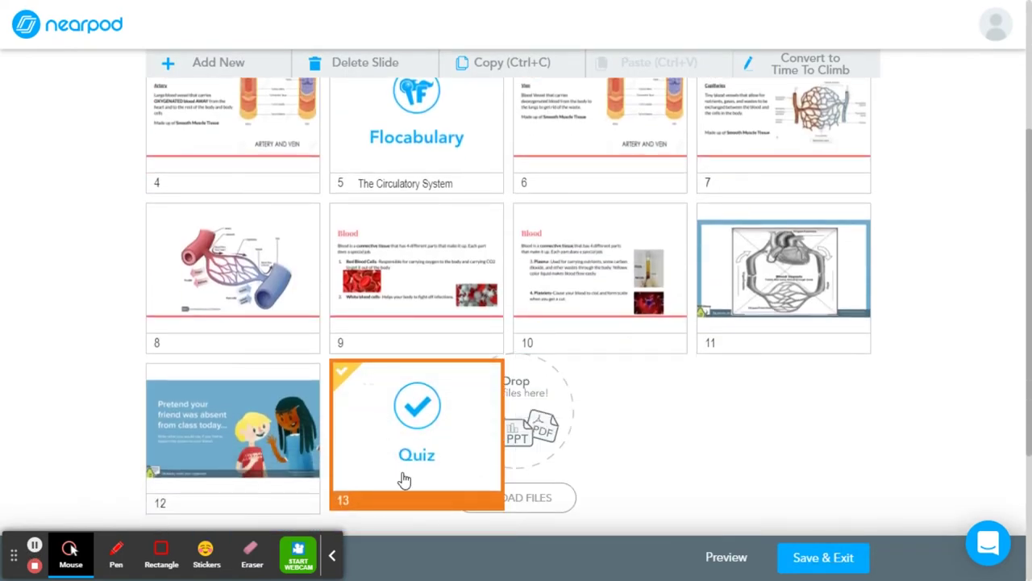
# Step: Move the Quiz slide from position 13 up to position 11
pyautogui.moveTo(404, 476); pyautogui.dragTo(803, 325)
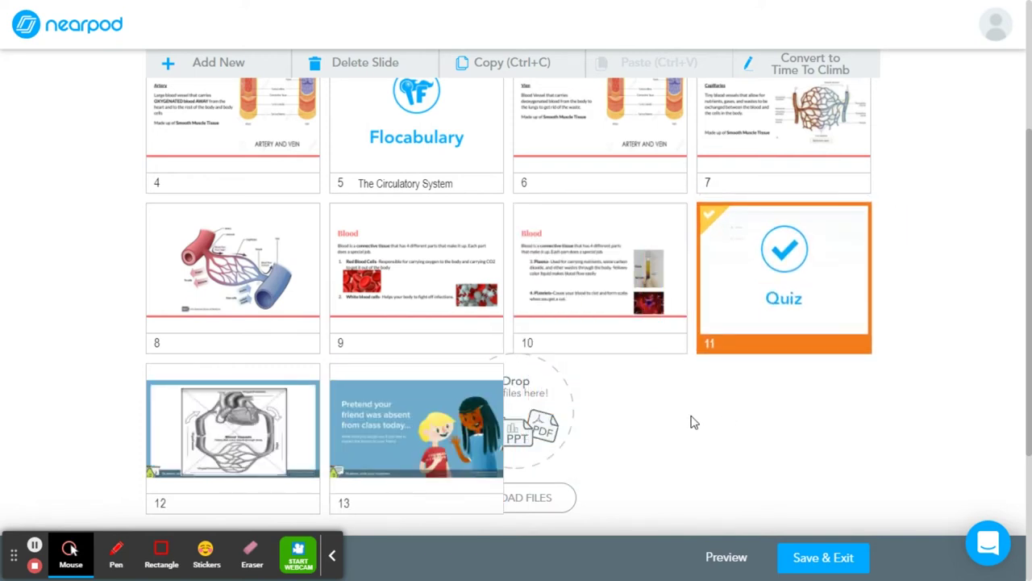
pyautogui.scroll(3, 41, 497)
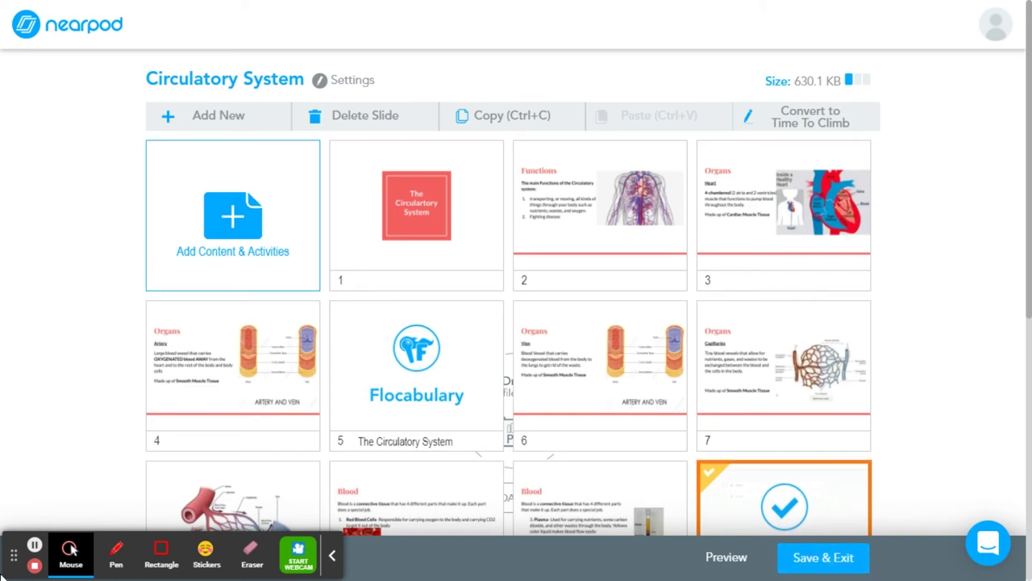
# Step: Exit the lesson editor back to the My Lessons library
pyautogui.click(35, 545)
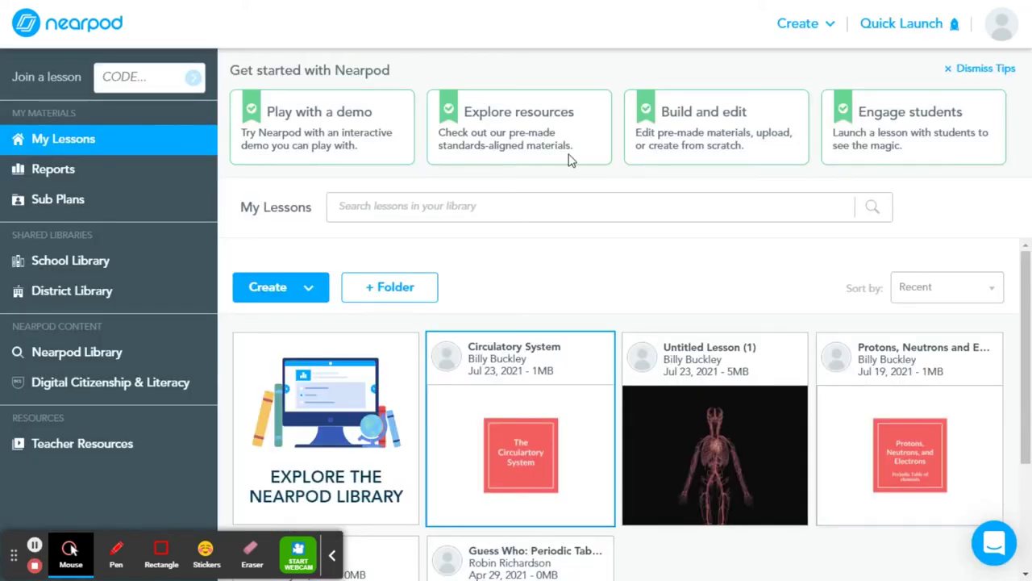
pyautogui.moveTo(480, 341)
pyautogui.moveTo(553, 357)
# Step: Create a second lesson with 3D, Flocabulary and Matching Pairs slides, then Save & Exit
pyautogui.click(300, 292)
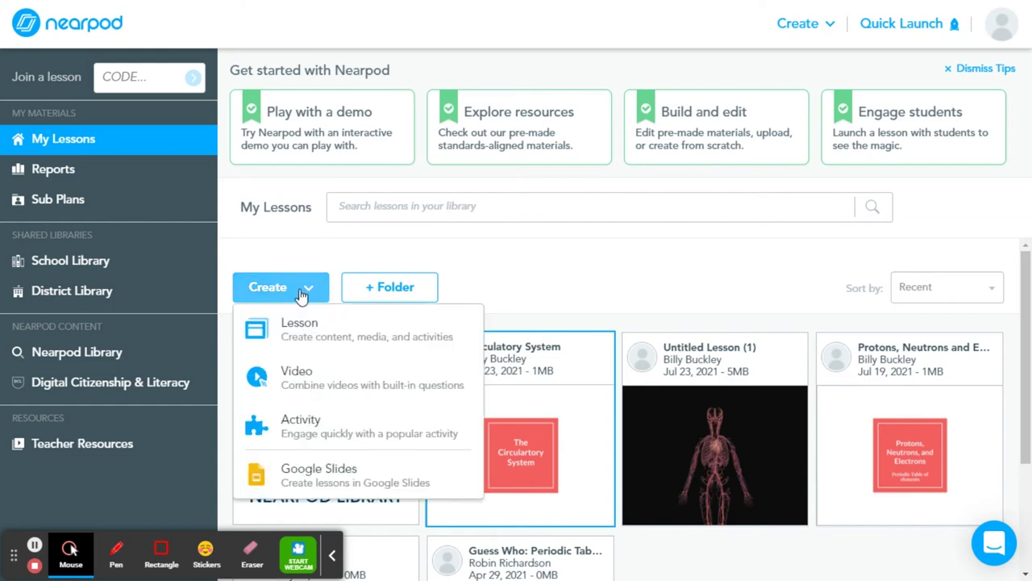
pyautogui.click(319, 341)
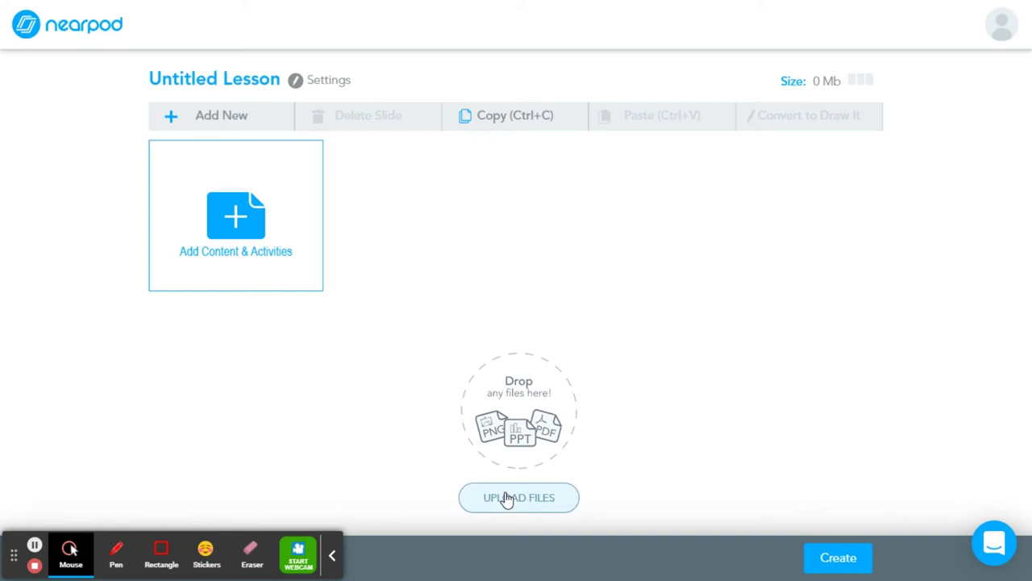
pyautogui.click(253, 253)
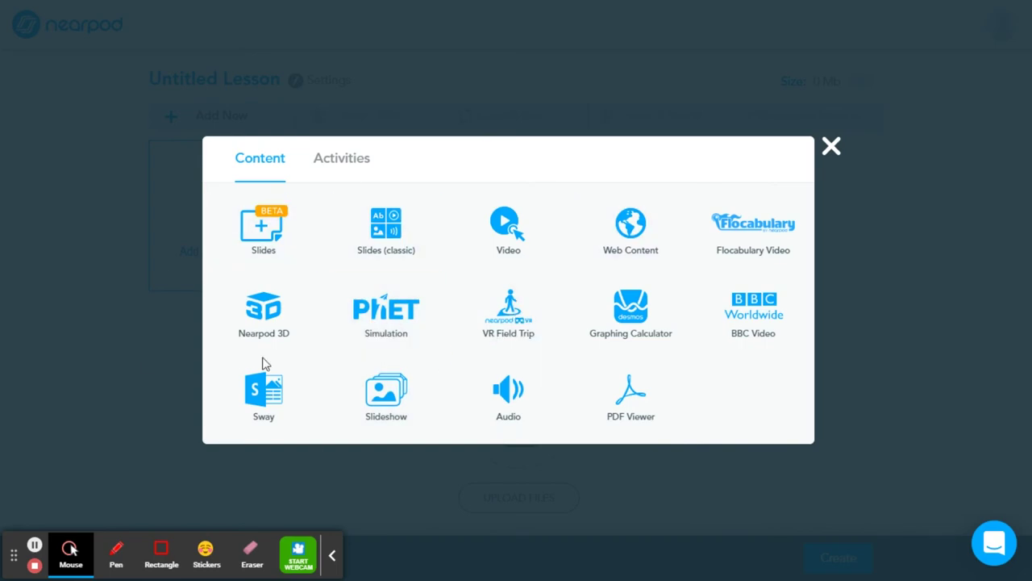
pyautogui.click(34, 544)
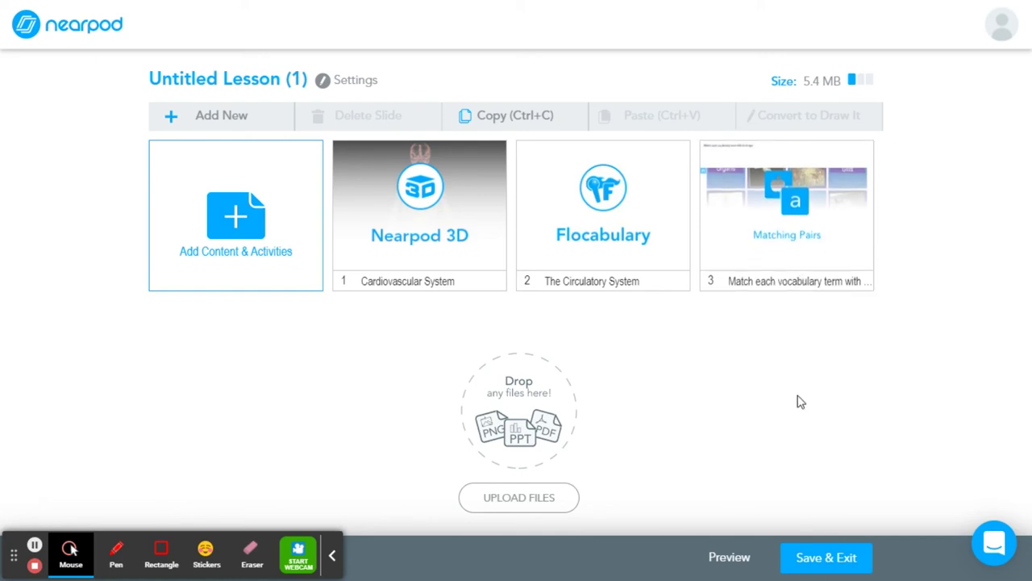
pyautogui.click(826, 569)
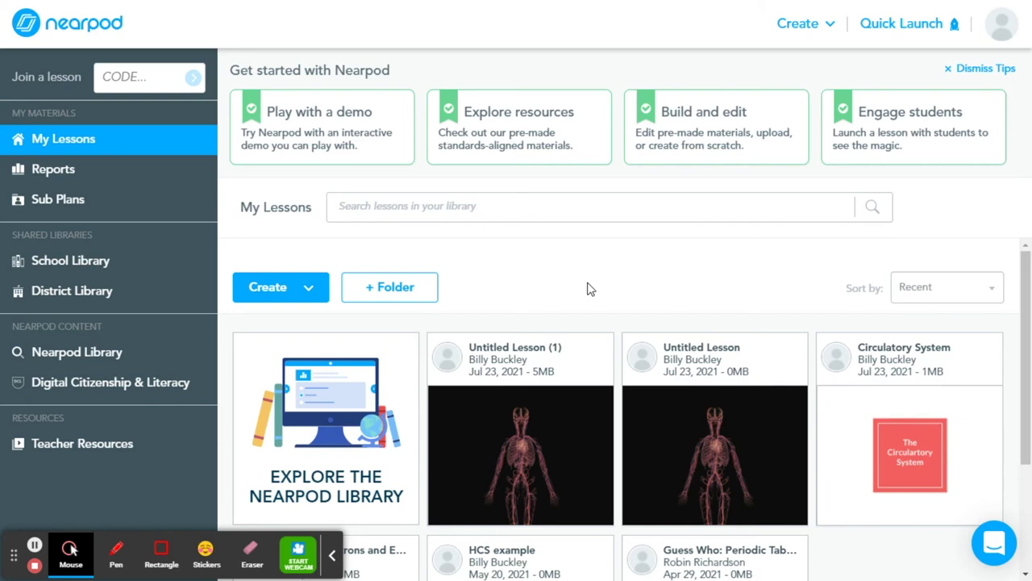
pyautogui.moveTo(540, 479)
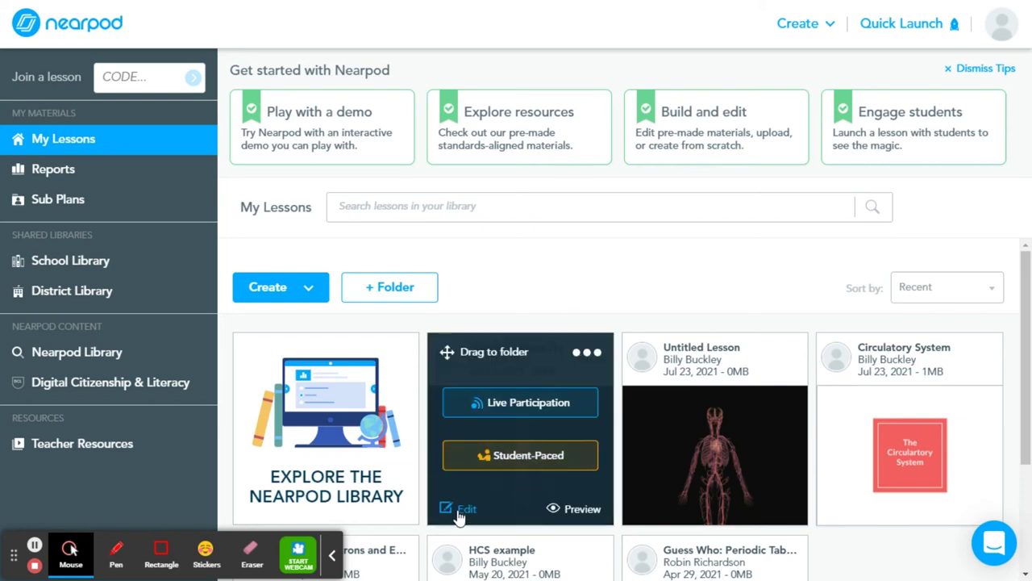
pyautogui.click(583, 509)
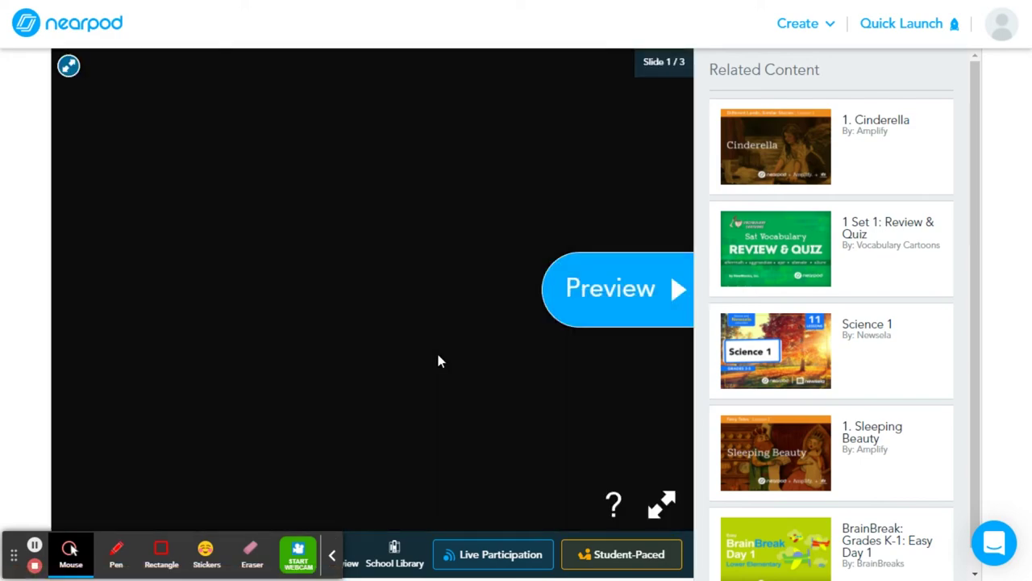
pyautogui.click(418, 311)
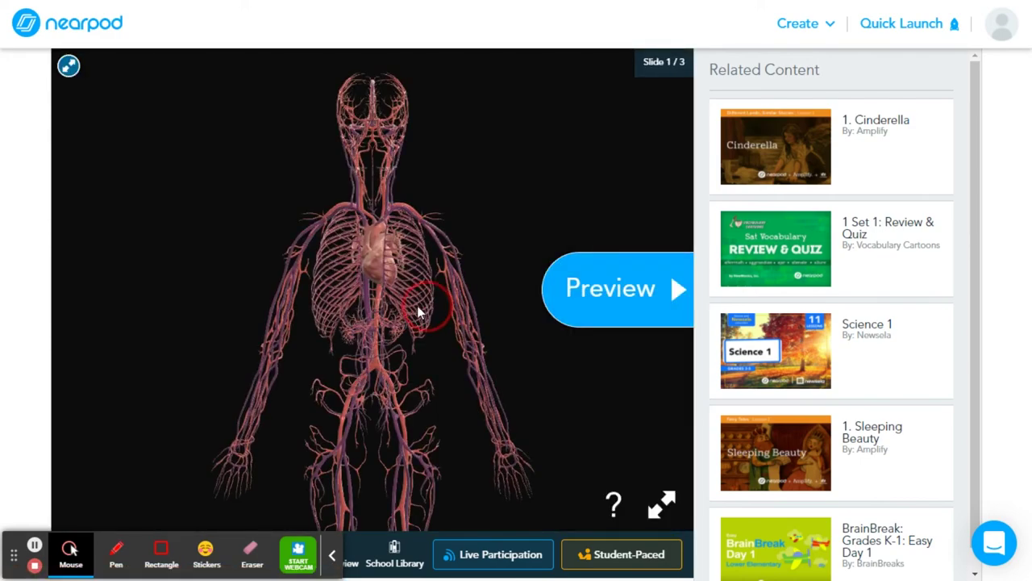
pyautogui.moveTo(418, 311); pyautogui.dragTo(439, 320)
pyautogui.click(600, 290)
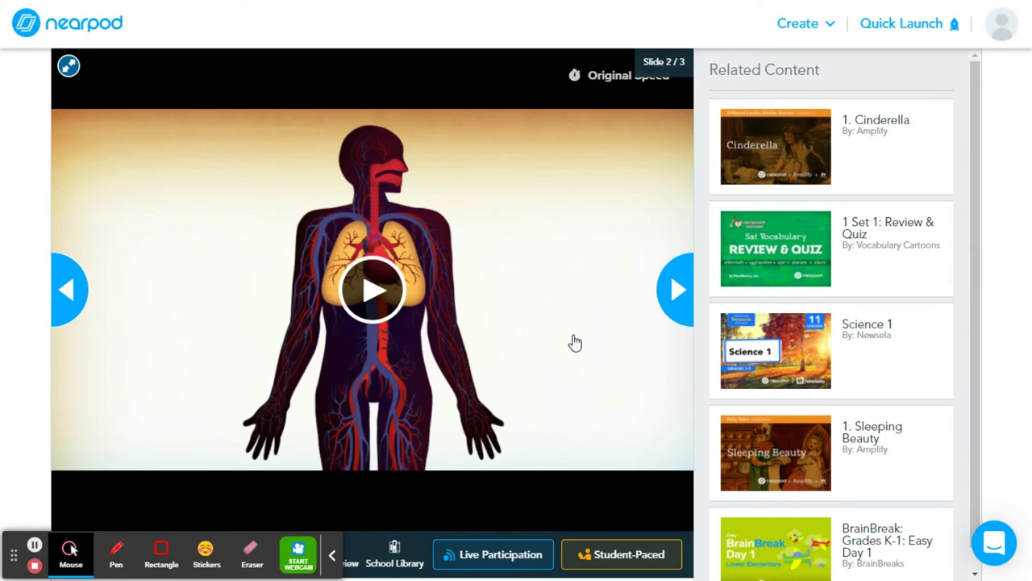
pyautogui.click(682, 292)
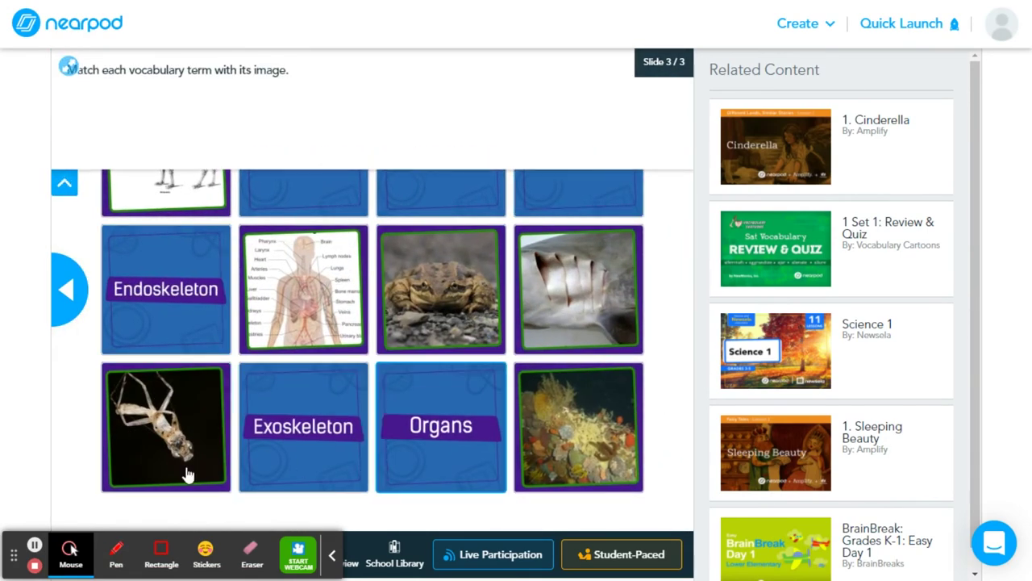
pyautogui.click(34, 545)
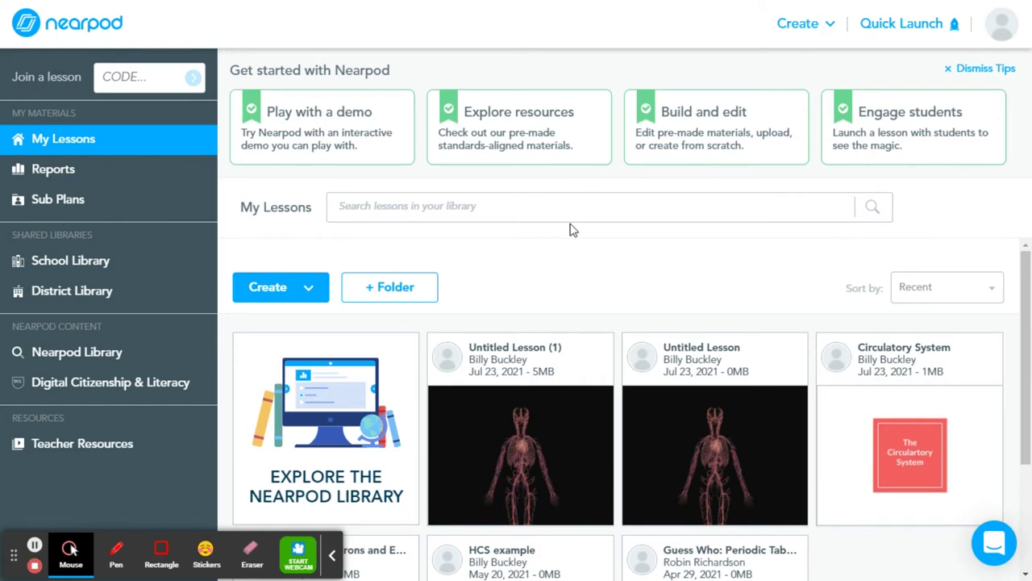